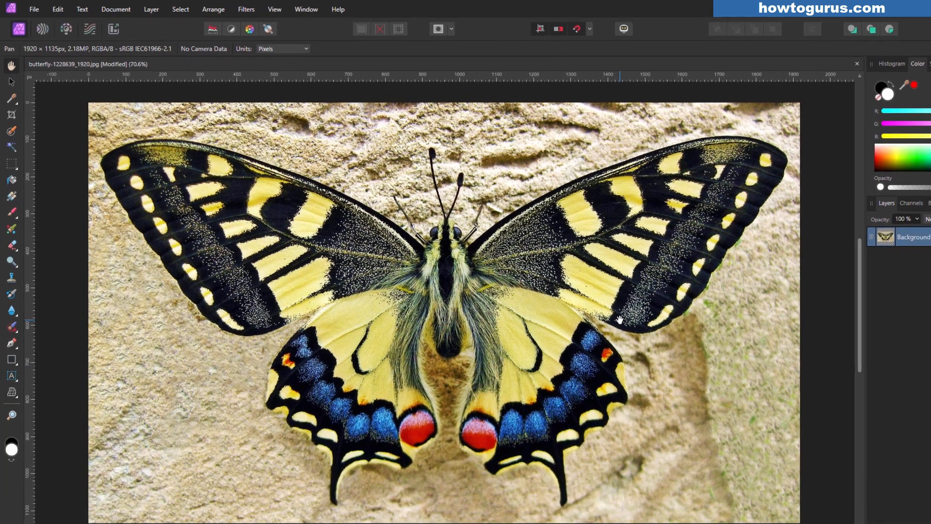
Try the Average blur filter on the butterfly photo and undo it
left_click(246, 10)
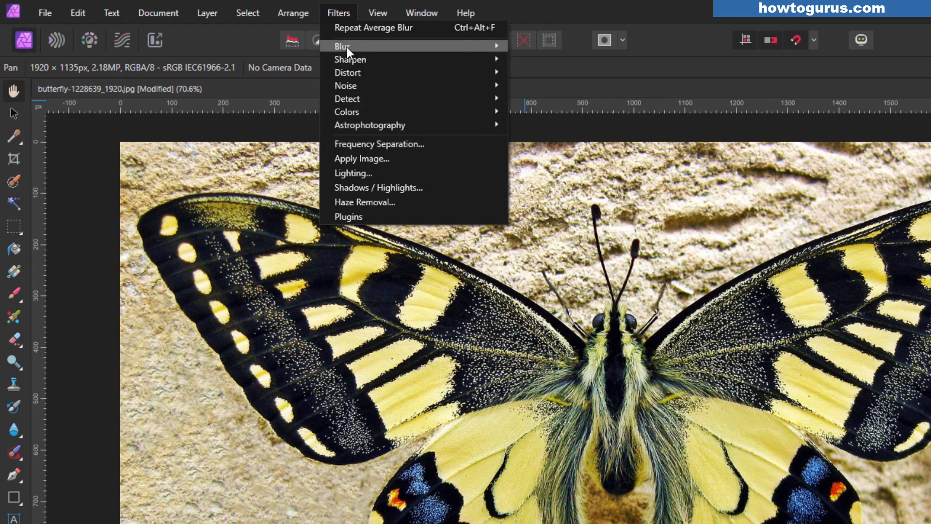
mouse_move(399, 43)
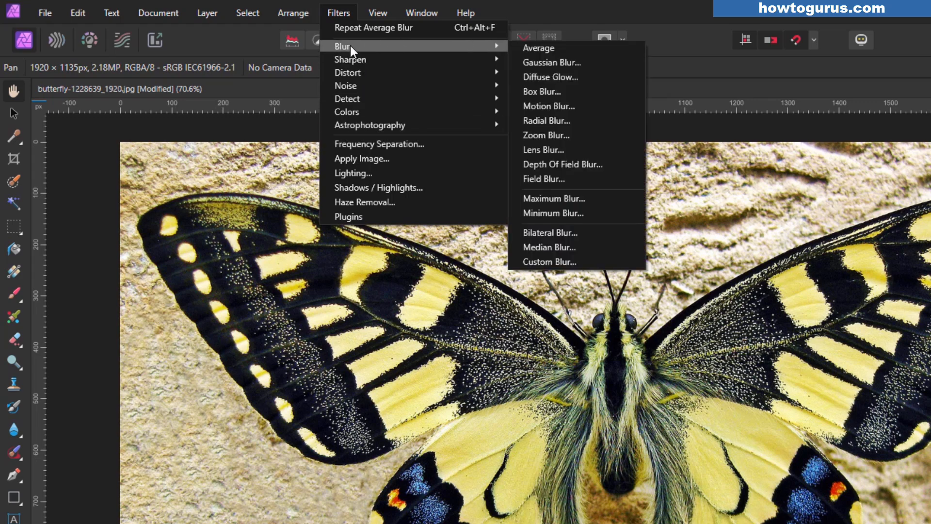
left_click(562, 47)
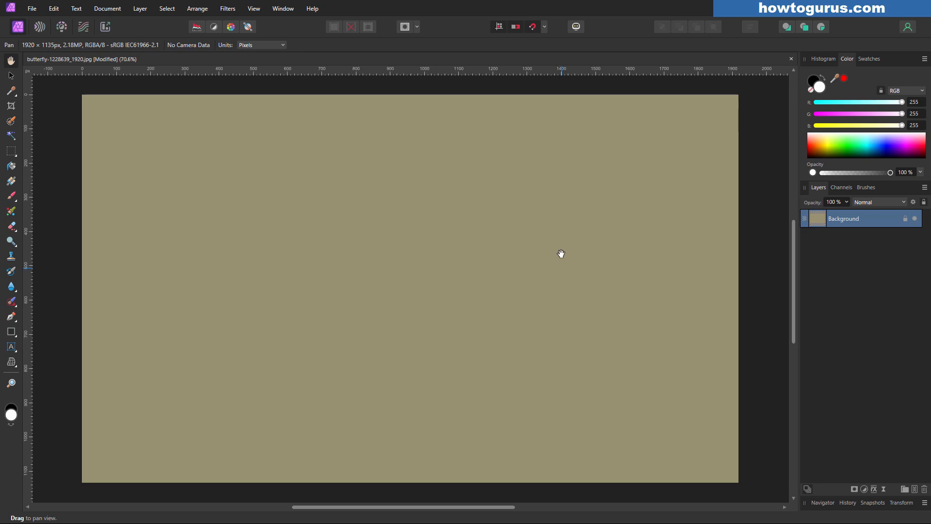
key("ctrl+z")
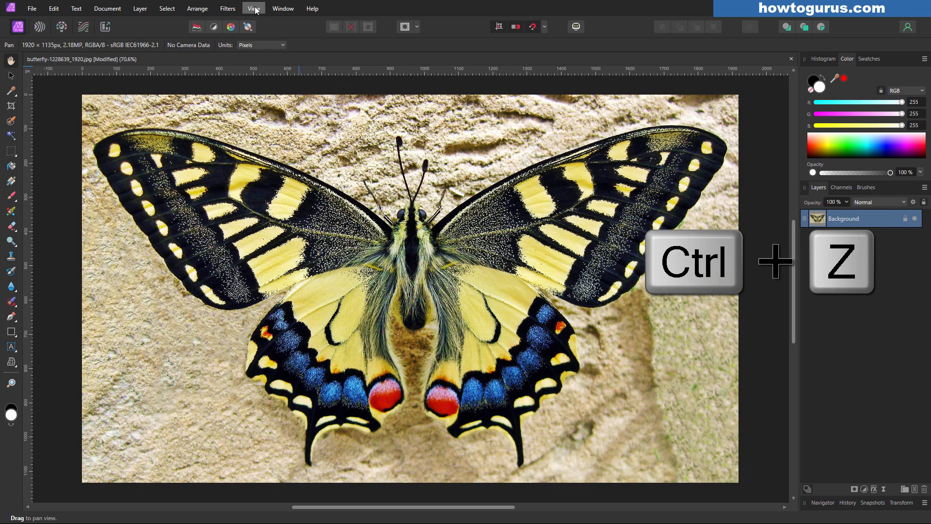
Preview Gaussian Blur on the photo, reducing the radius from a heavy blur to 0.1 px and raising it to 0.7 px
left_click(227, 8)
mouse_move(272, 31)
left_click(378, 42)
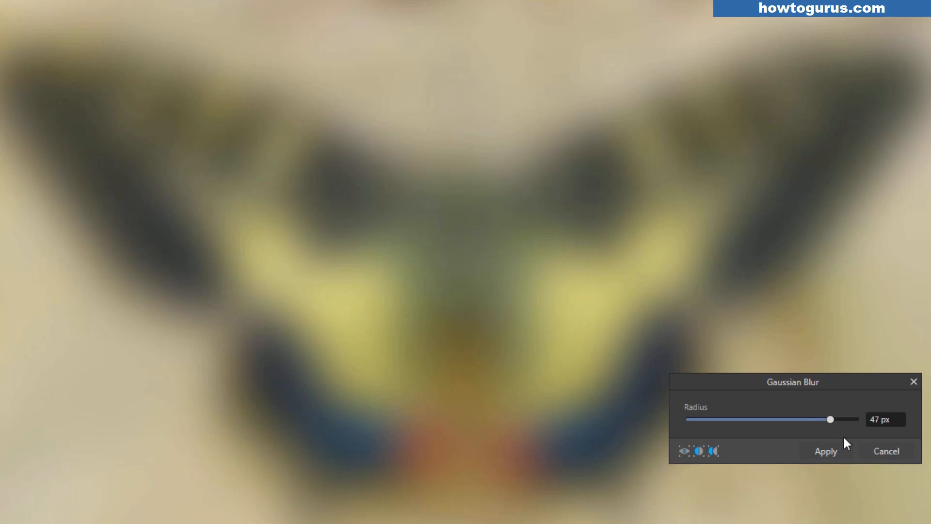
left_click_drag(829, 422, 694, 423)
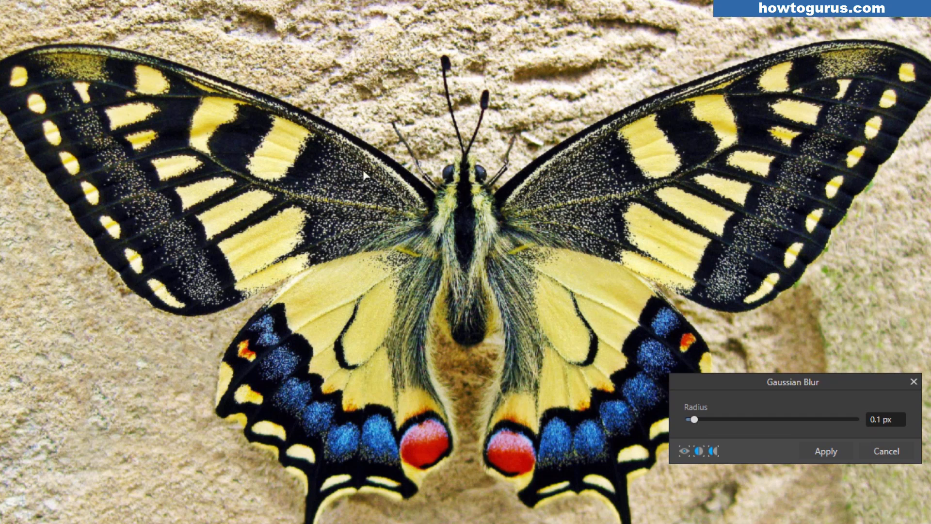
mouse_move(698, 421)
left_mouse_down()
mouse_move(690, 420)
mouse_move(696, 427)
left_mouse_up()
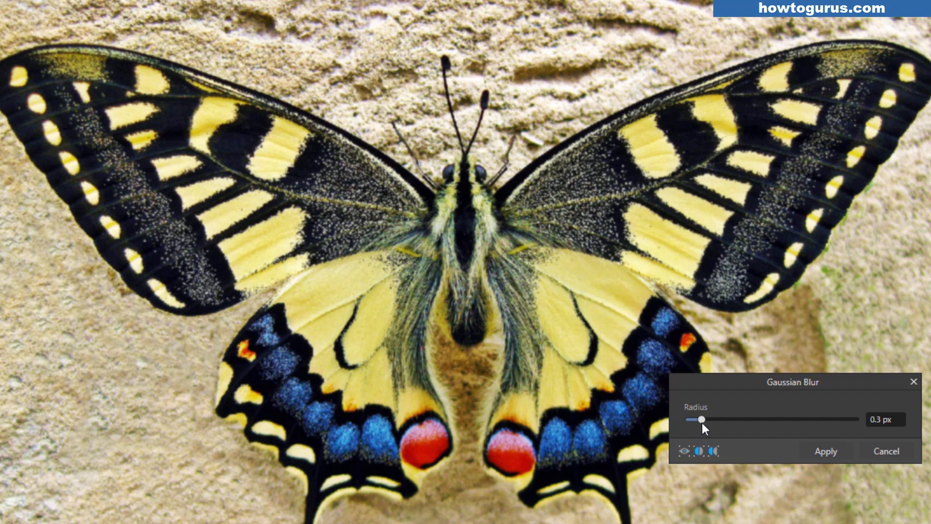
mouse_move(702, 420)
left_mouse_down()
mouse_move(686, 427)
mouse_move(735, 420)
mouse_move(704, 420)
mouse_move(724, 421)
mouse_move(715, 420)
left_mouse_up()
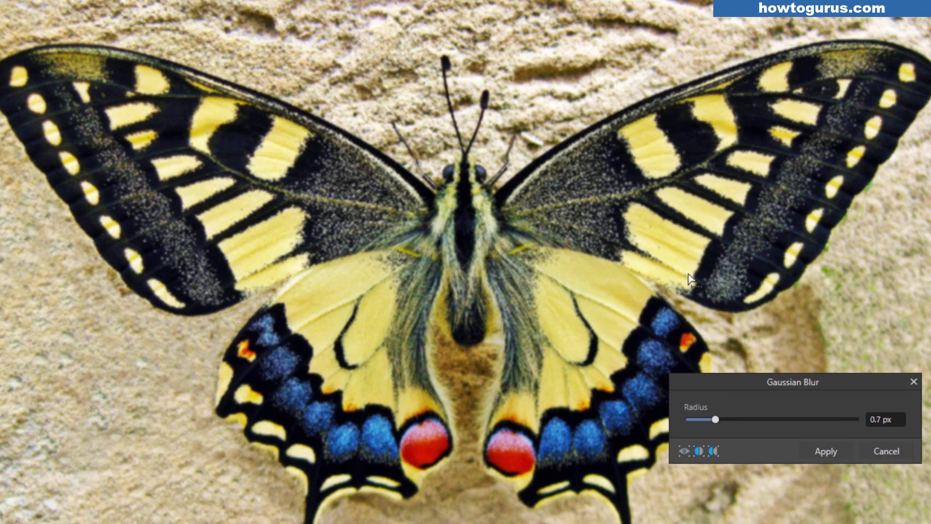
Preview the Diffuse Glow filter on the photo and adjust its glow settings
left_click(228, 8)
mouse_move(235, 32)
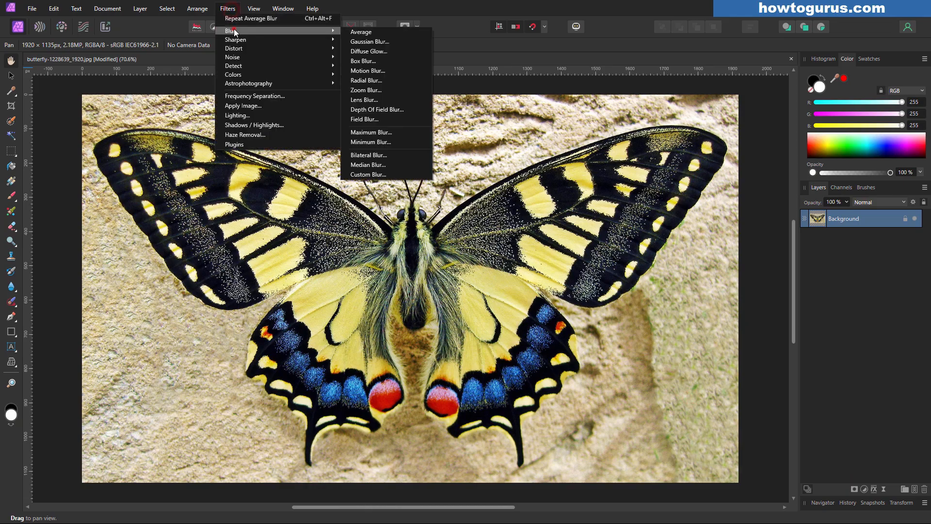
left_click(369, 51)
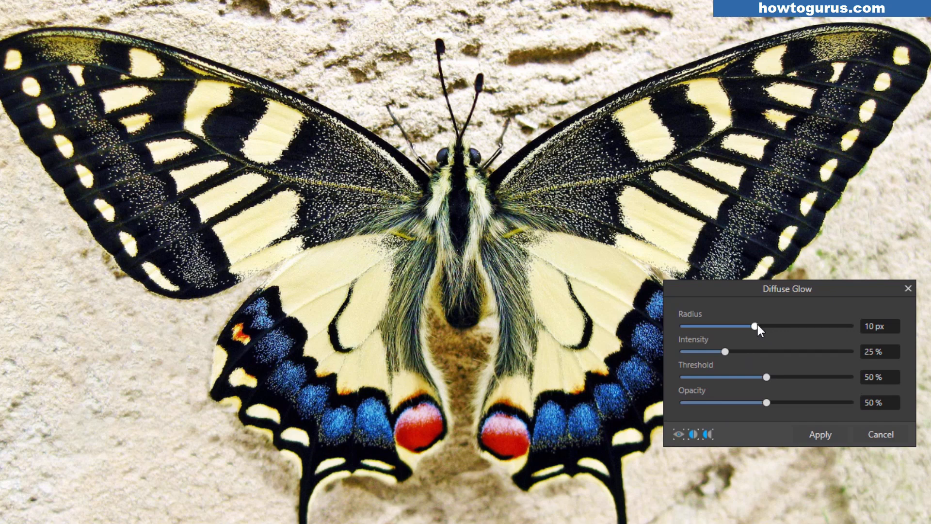
left_click_drag(758, 325, 722, 352)
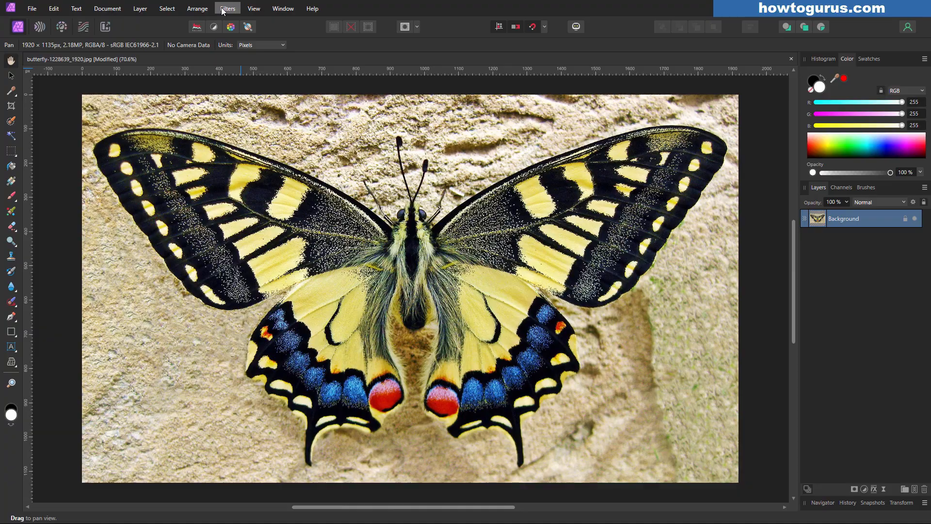
Preview Box Blur on the photo at a 9 px radius, return the radius to 0 px and close the filter
left_click(227, 8)
mouse_move(234, 32)
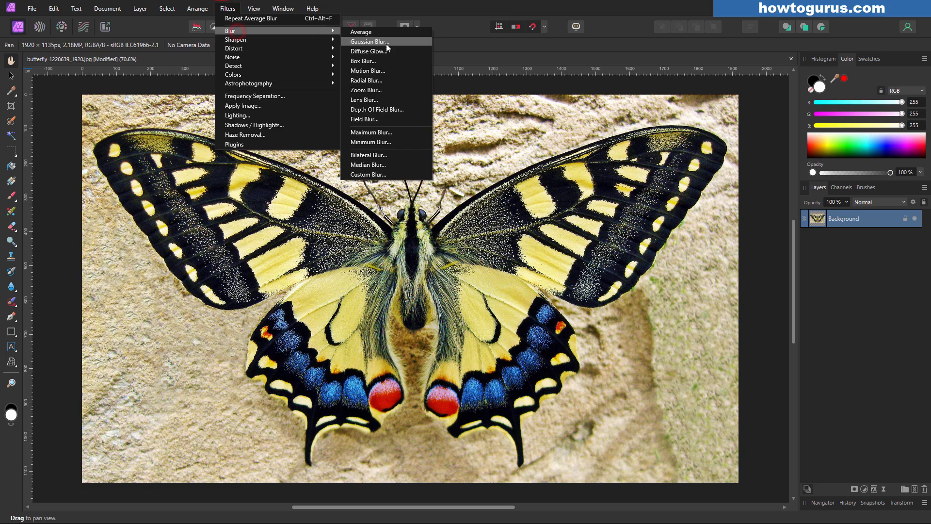
left_click(389, 60)
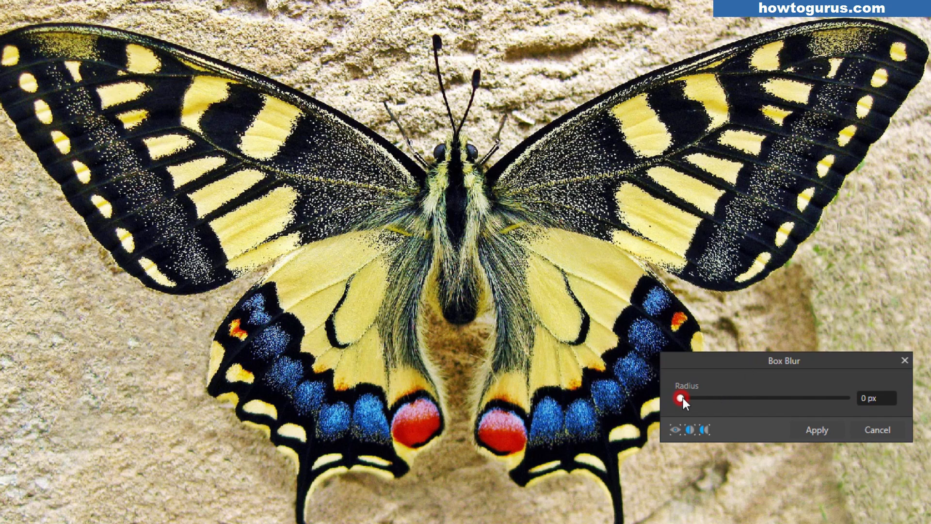
mouse_move(681, 398)
left_mouse_down()
mouse_move(697, 399)
mouse_move(678, 397)
left_mouse_up()
left_click_drag(682, 398, 748, 397)
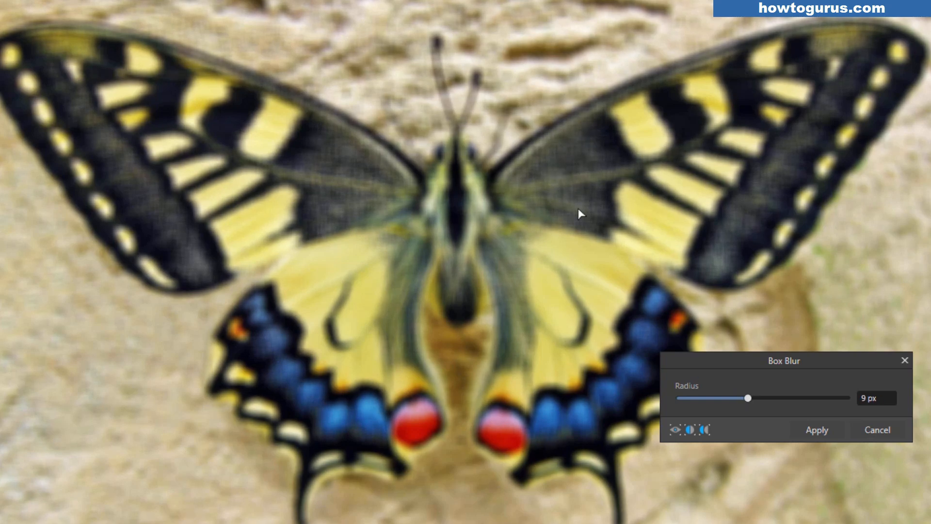
left_click_drag(744, 398, 688, 404)
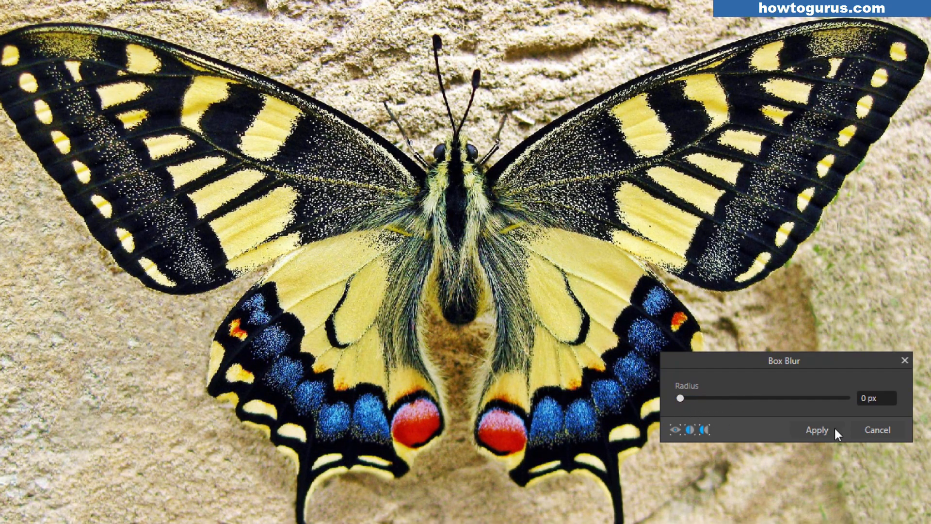
left_click(817, 430)
Preview Motion Blur on the photo with radii of 77 px and 7.5 px and a rotation of 90°
left_click(227, 8)
left_click(237, 30)
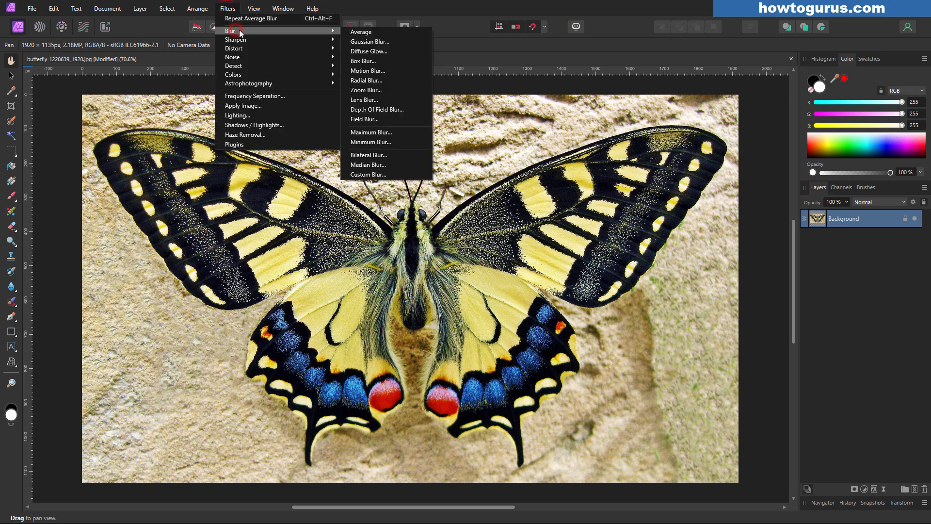
left_click(407, 70)
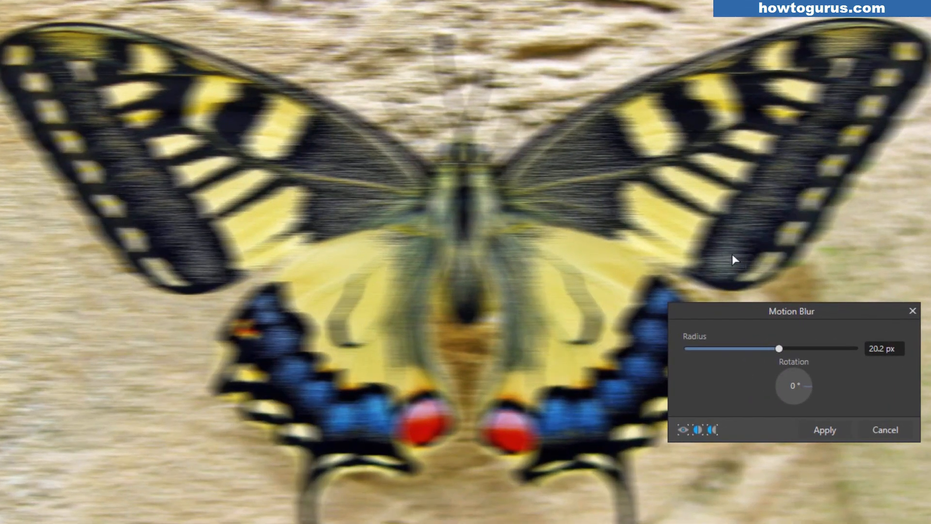
left_click_drag(779, 349, 845, 350)
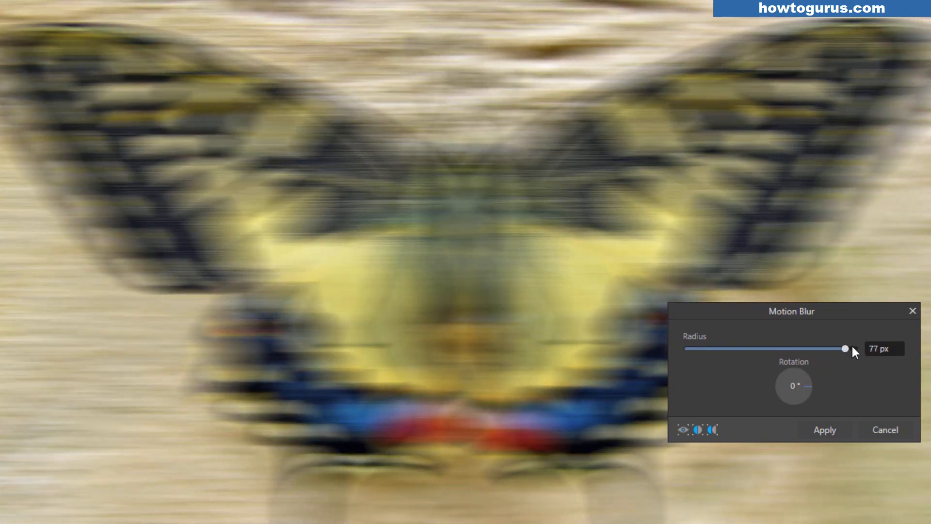
left_click_drag(845, 348, 753, 350)
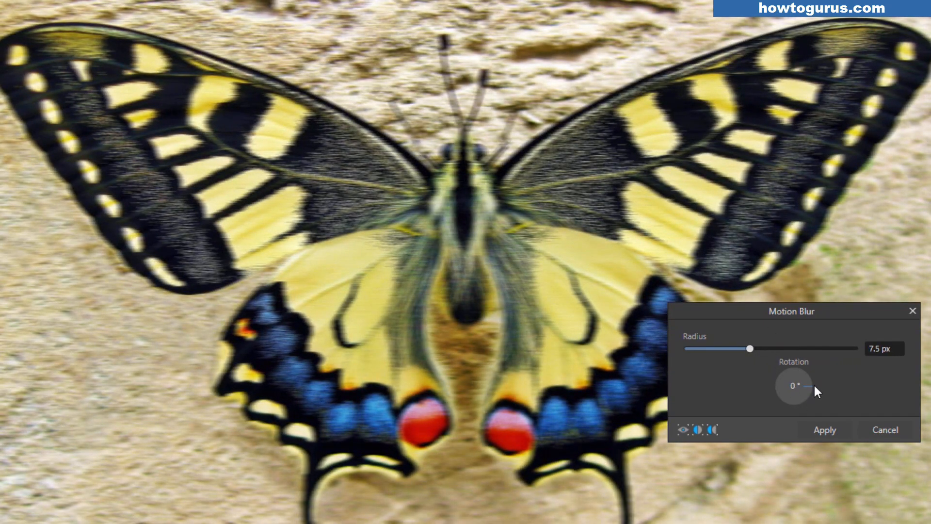
left_click_drag(810, 383, 799, 374)
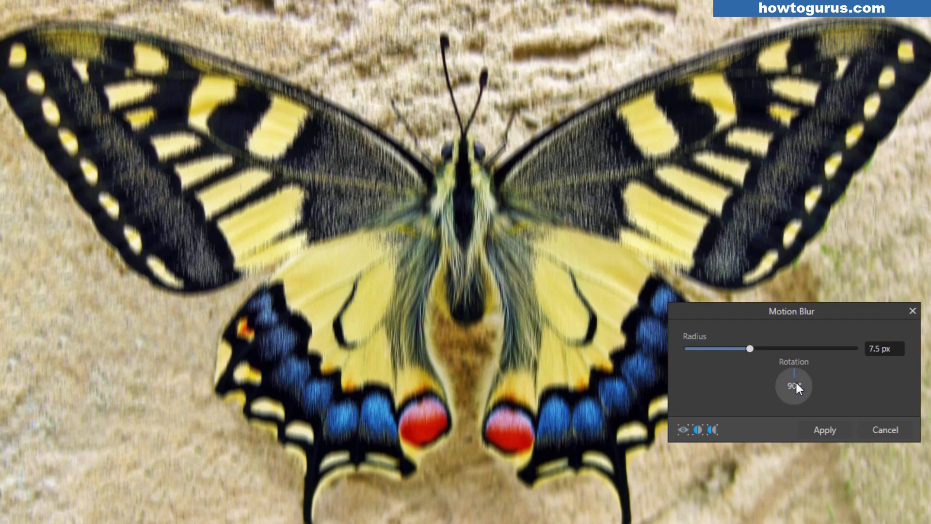
left_click_drag(760, 348, 810, 374)
mouse_move(788, 348)
left_mouse_down()
mouse_move(857, 349)
mouse_move(778, 358)
left_mouse_up()
Preview Radial Blur on the photo with a small blur angle
left_click(228, 9)
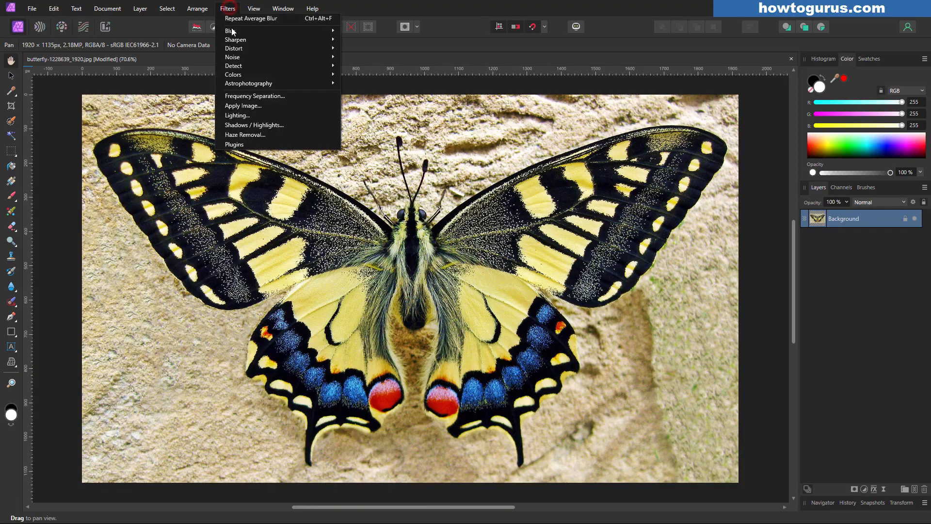
left_click(233, 31)
left_click(403, 80)
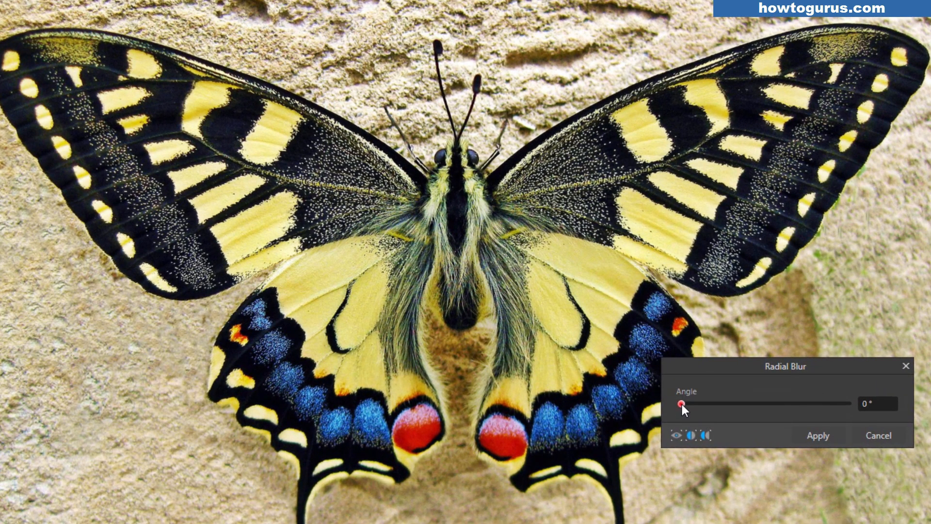
mouse_move(682, 404)
left_mouse_down()
mouse_move(869, 408)
mouse_move(683, 403)
mouse_move(707, 403)
mouse_move(694, 403)
left_mouse_up()
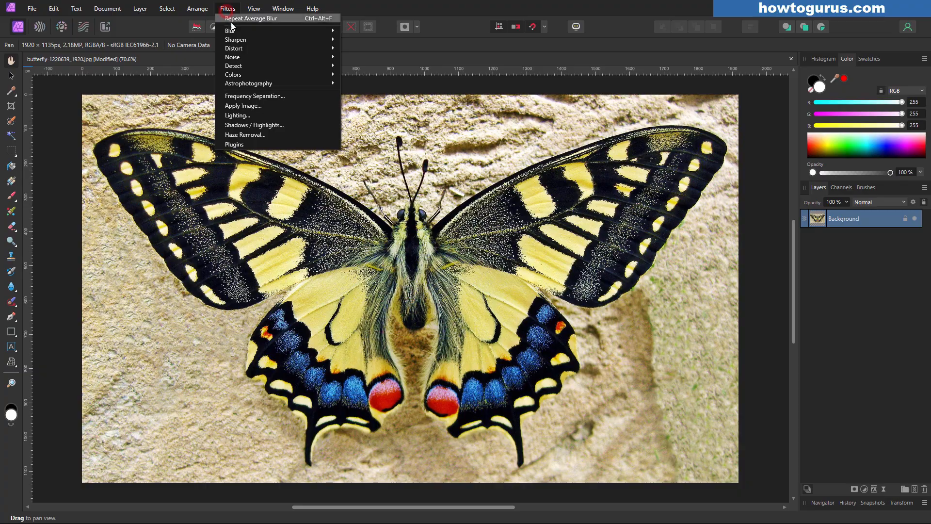
Preview Zoom Blur on the photo with a radius of about 28.2 px
left_click(235, 31)
left_click(366, 90)
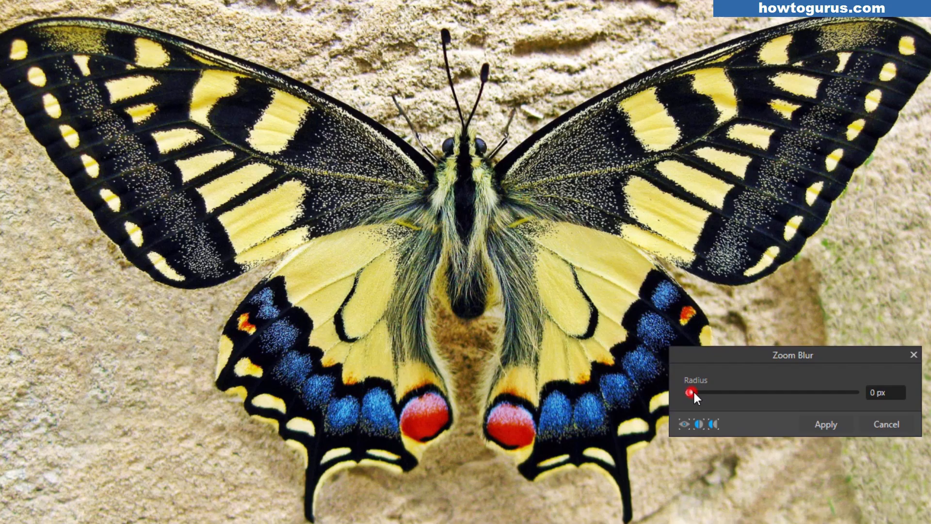
left_click_drag(692, 391, 799, 388)
mouse_move(796, 393)
left_mouse_down()
mouse_move(781, 392)
mouse_move(797, 393)
left_mouse_up()
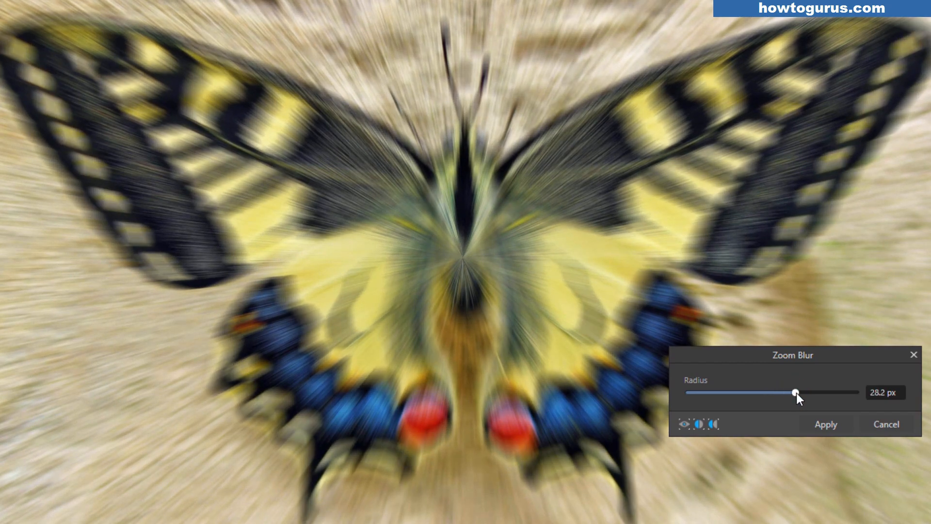
mouse_move(796, 393)
left_mouse_down()
mouse_move(778, 396)
mouse_move(805, 395)
left_mouse_up()
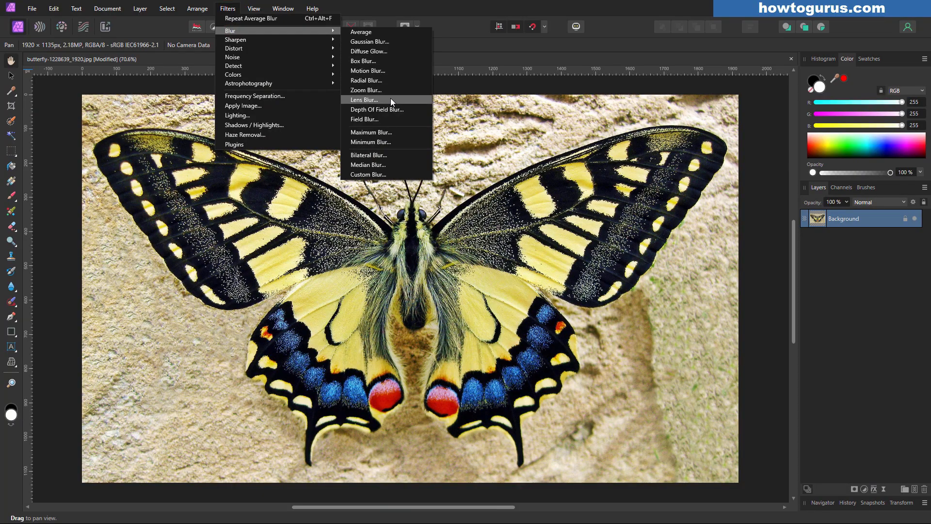
Preview Lens Blur with 17 % blade curvature and a 0.3 px radius, then cancel it
left_click(391, 99)
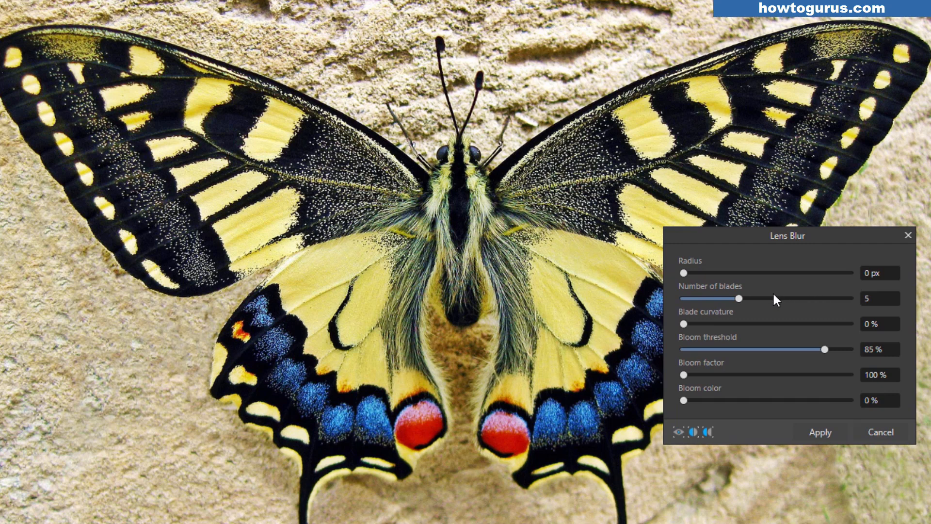
left_click_drag(685, 324, 711, 326)
mouse_move(686, 273)
left_mouse_down()
mouse_move(755, 271)
mouse_move(695, 276)
left_mouse_up()
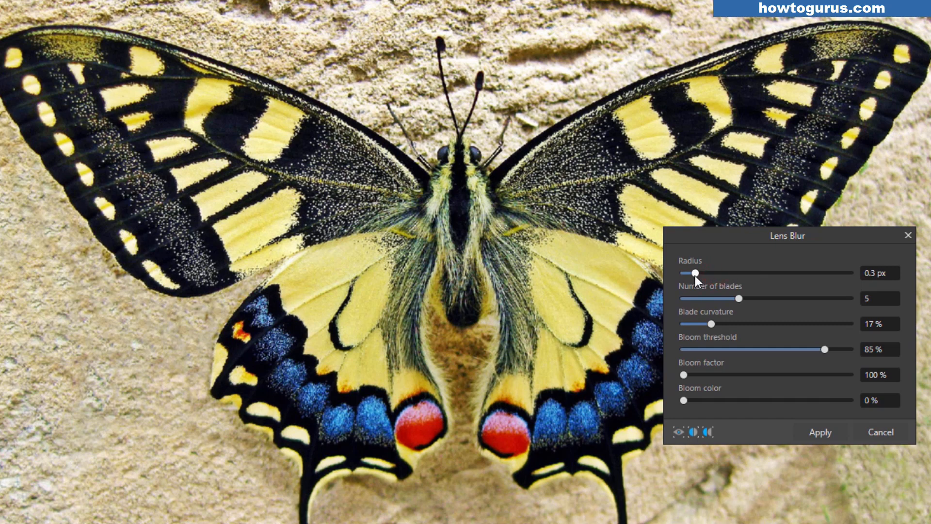
left_click(868, 430)
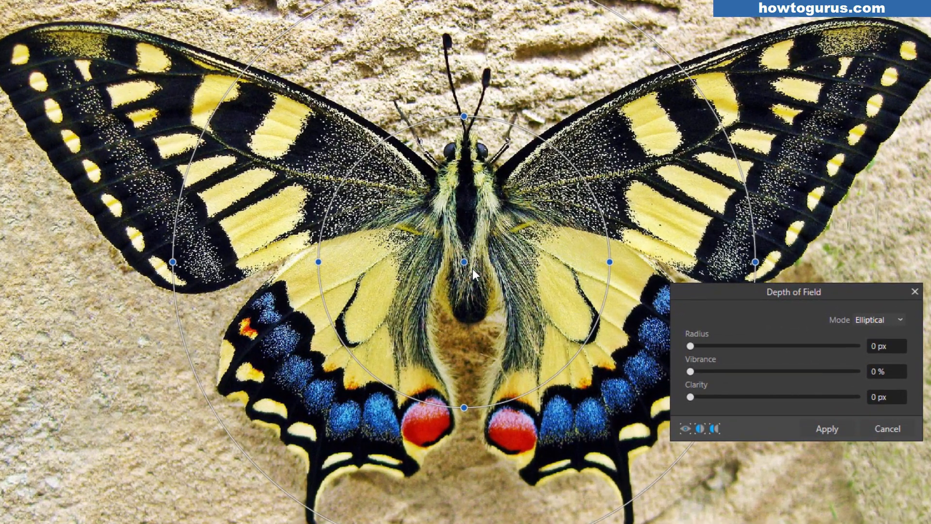
Centre the elliptical Depth of Field blur on the butterfly's upper body, adjust its inner focus ring and set the radius to 30.5 px
left_click(412, 288)
left_click_drag(466, 261, 464, 222)
left_click_drag(691, 347, 834, 354)
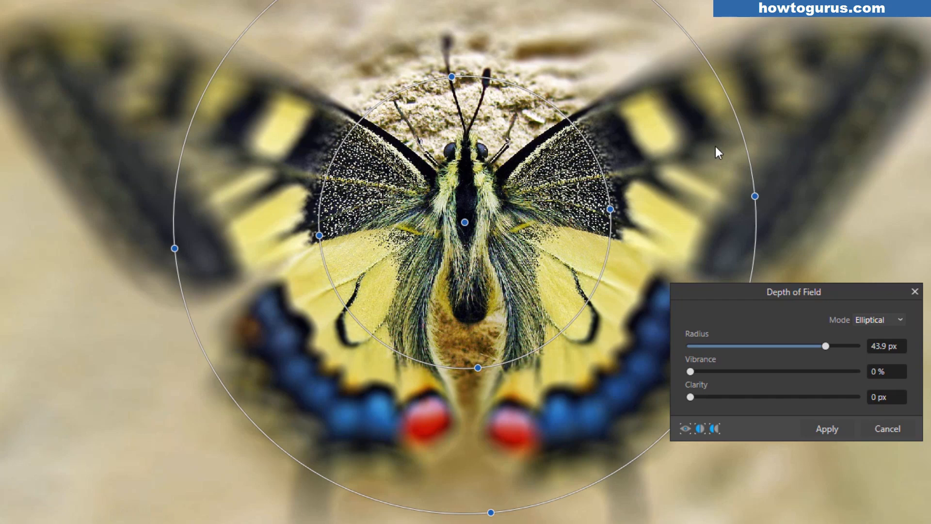
mouse_move(622, 208)
left_mouse_down()
mouse_move(671, 197)
mouse_move(549, 212)
mouse_move(619, 202)
left_mouse_up()
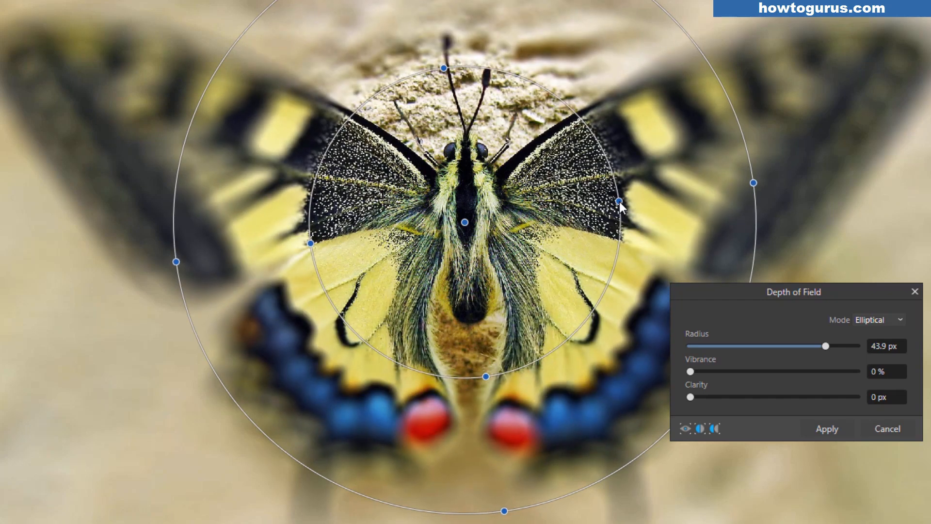
mouse_move(691, 371)
left_mouse_down()
mouse_move(795, 372)
mouse_move(669, 371)
mouse_move(820, 370)
mouse_move(690, 371)
left_mouse_up()
left_click_drag(691, 397, 684, 349)
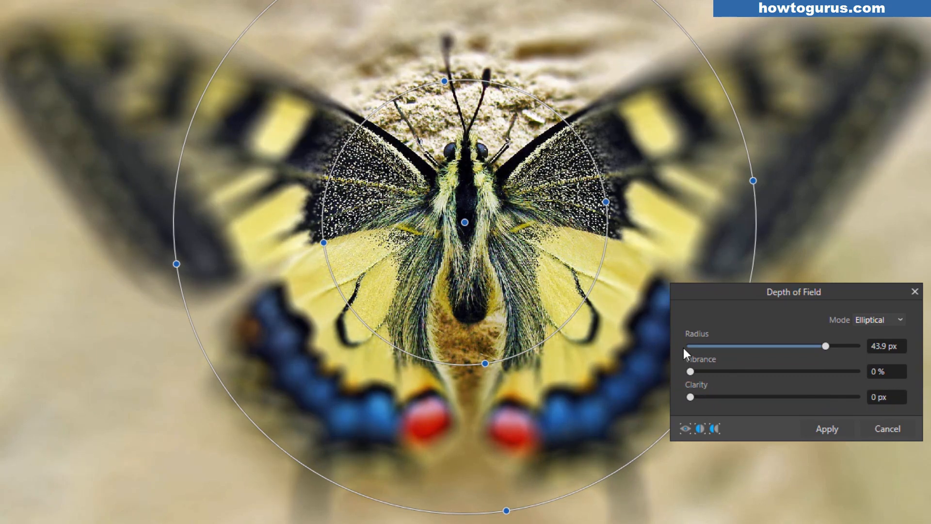
left_click_drag(824, 345, 467, 204)
Switch the Depth of Field blur to Tilt Shift and shift its focus band slightly up the butterfly's body
left_click(891, 316)
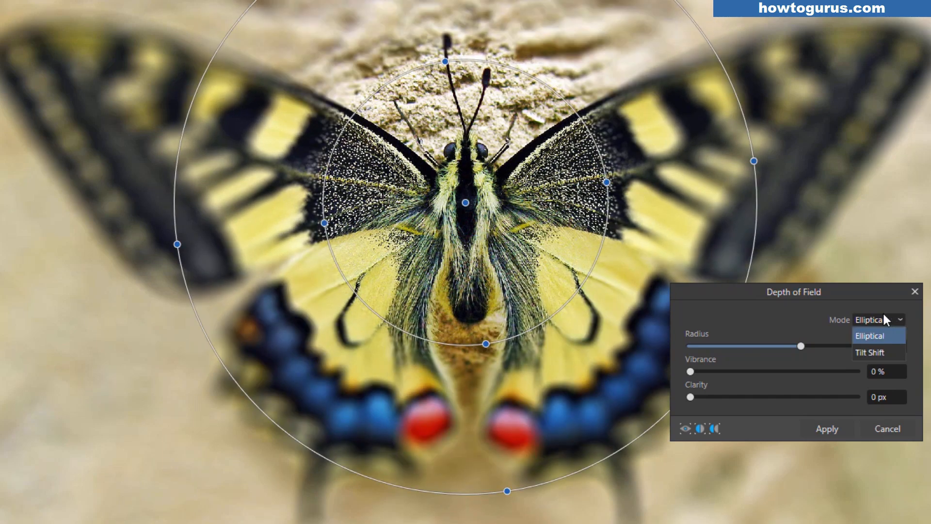
left_click(867, 354)
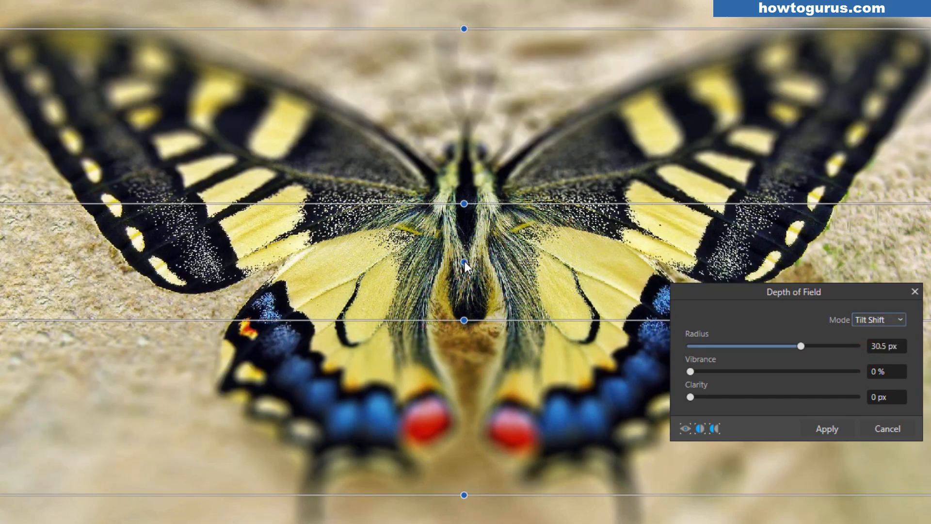
left_click_drag(464, 261, 465, 234)
left_click_drag(466, 4, 461, 22)
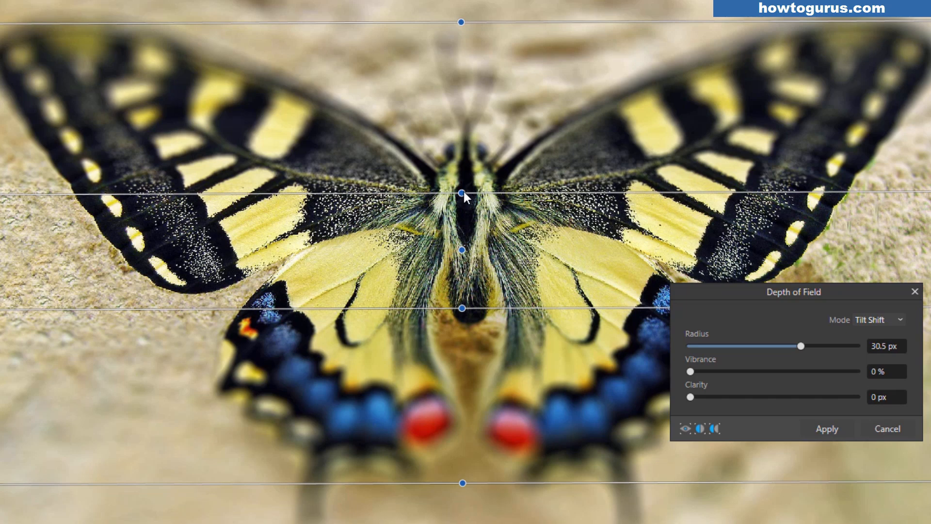
Raise the tilt-shift's upper inner focus line to the butterfly's head and reduce the Depth of Field blur radius
left_click_drag(464, 192, 462, 170)
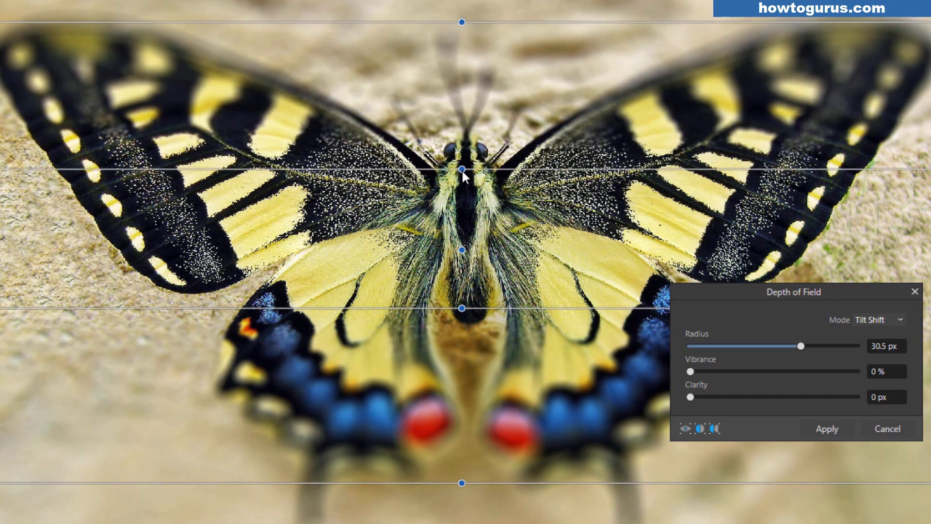
left_click_drag(800, 346, 731, 348)
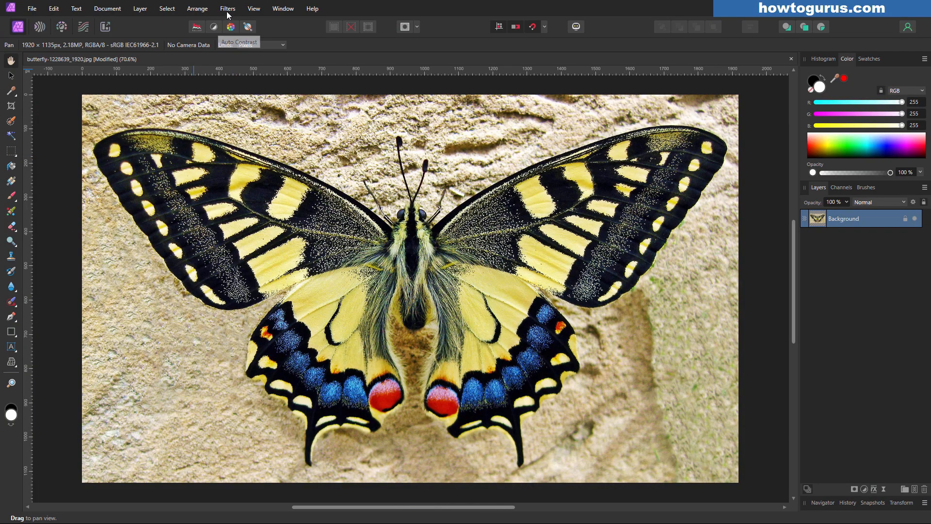
Preview Maximum Blur on the photo with a radius of 2.3 px, reduce it to 0.4 px, then cancel the filter
left_click(227, 8)
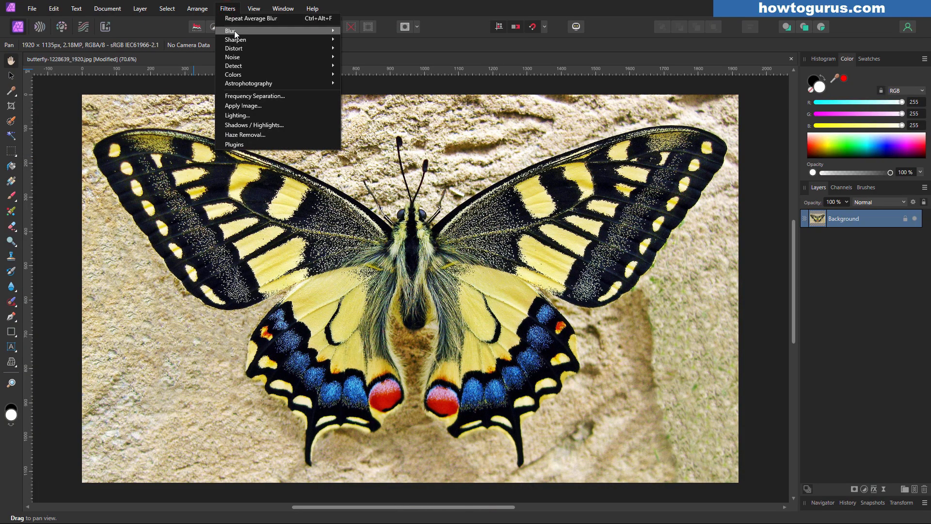
mouse_move(234, 30)
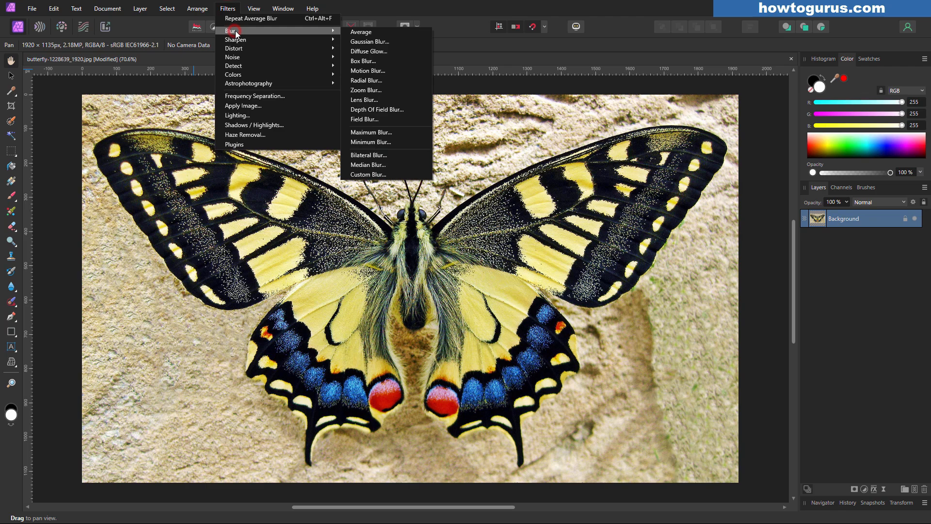
left_click(391, 132)
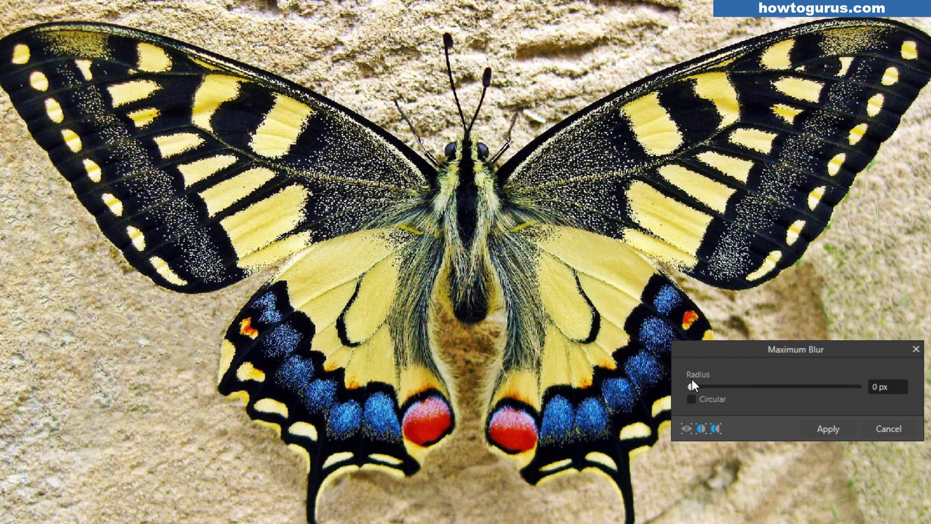
left_click_drag(694, 387, 733, 389)
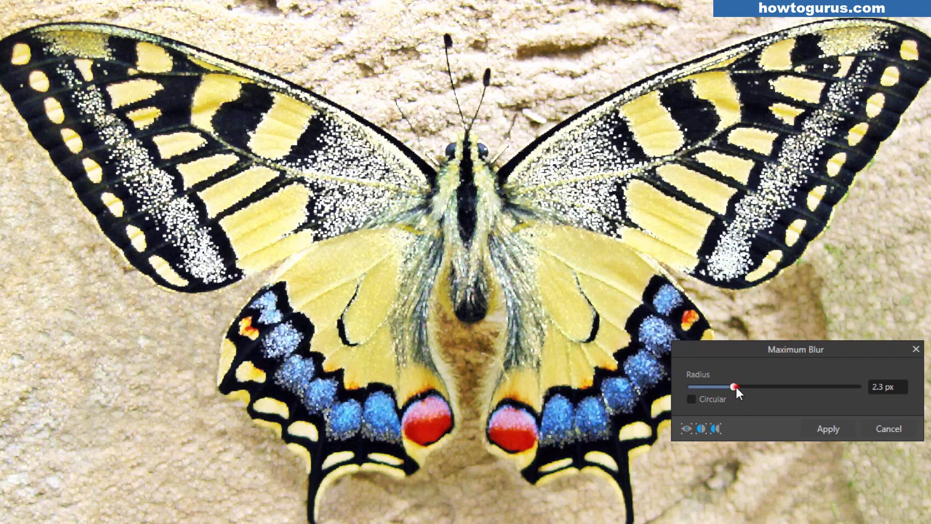
left_click_drag(736, 387, 743, 387)
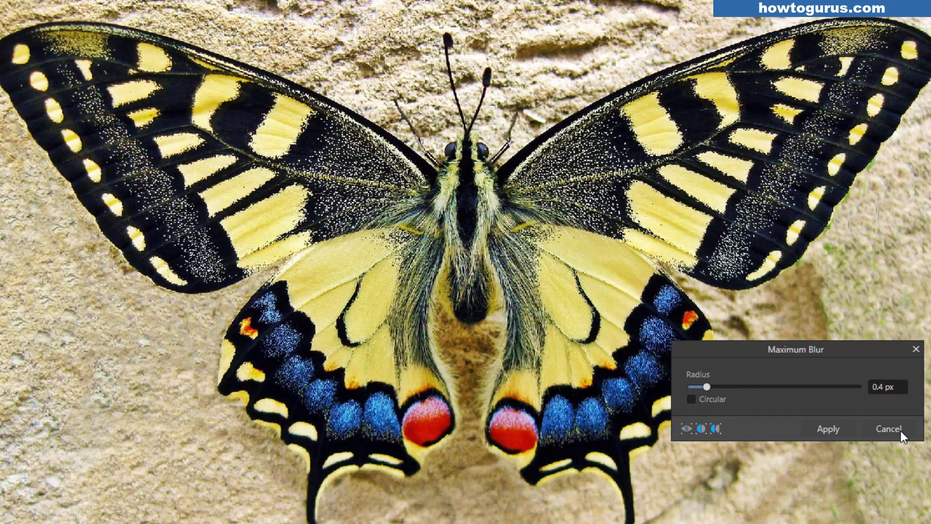
left_click(901, 431)
Preview Minimum Blur on the photo with an increased radius, then cancel the filter
left_click(226, 9)
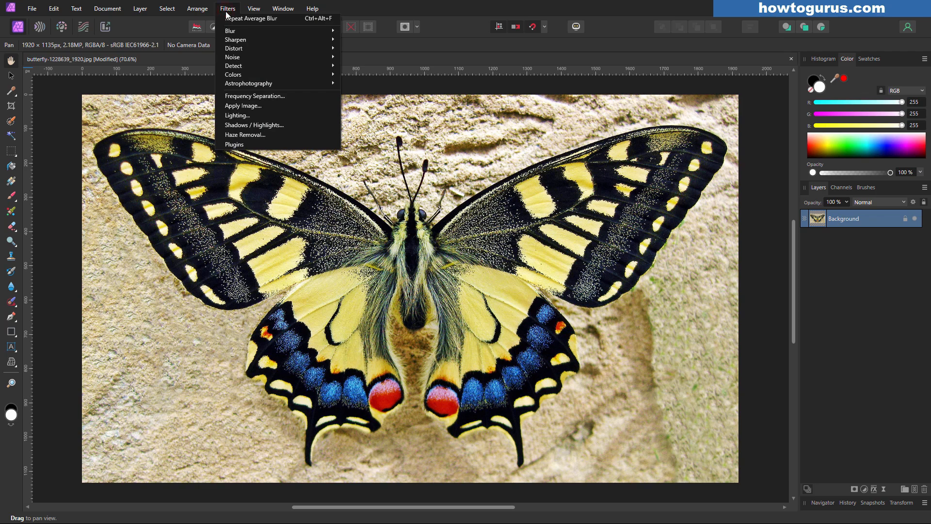
mouse_move(233, 31)
left_click(392, 139)
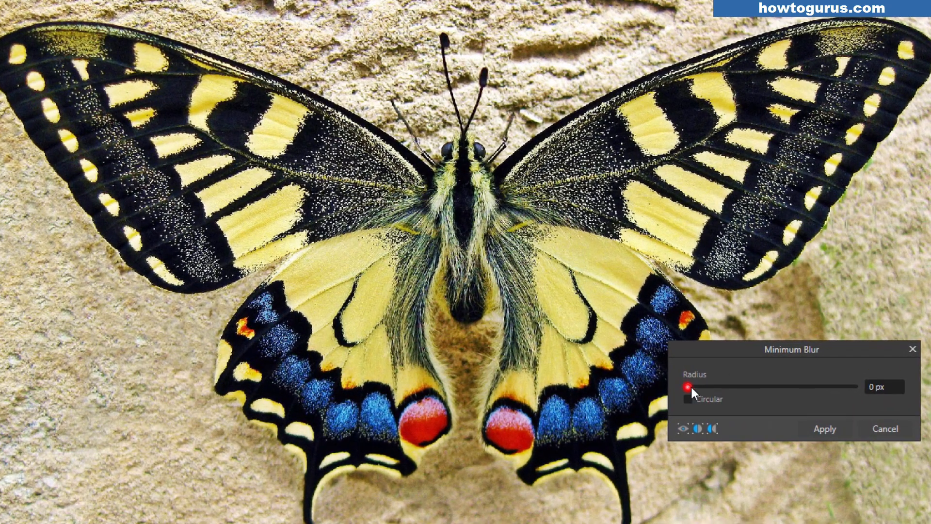
left_click_drag(687, 386, 733, 387)
left_click(883, 429)
Preview Bilateral Blur on the photo and raise its radius to 47 px and on to 100 px
left_click(227, 8)
left_click(236, 31)
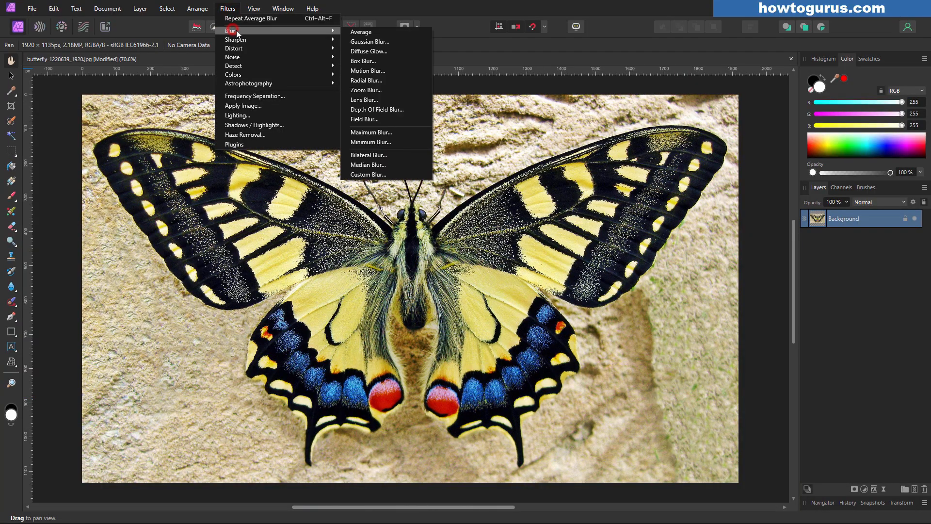
left_click(374, 155)
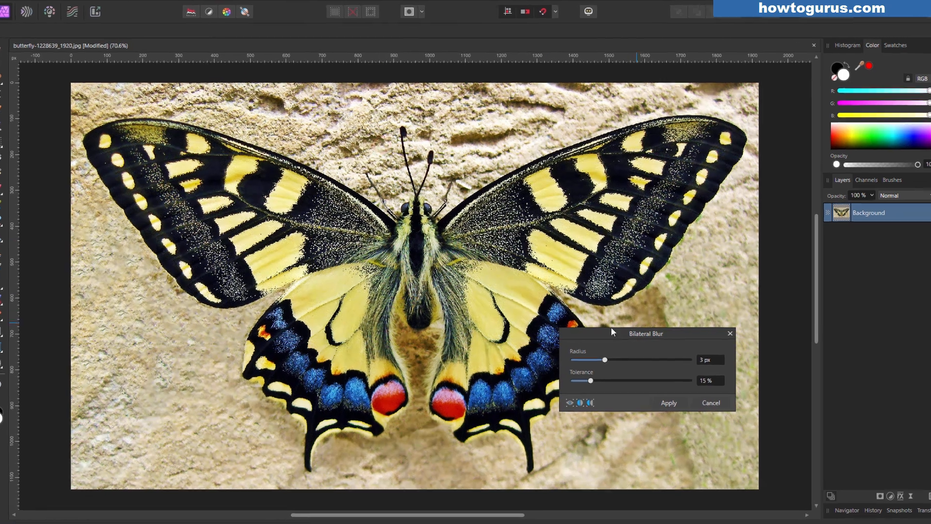
left_click_drag(605, 359, 673, 361)
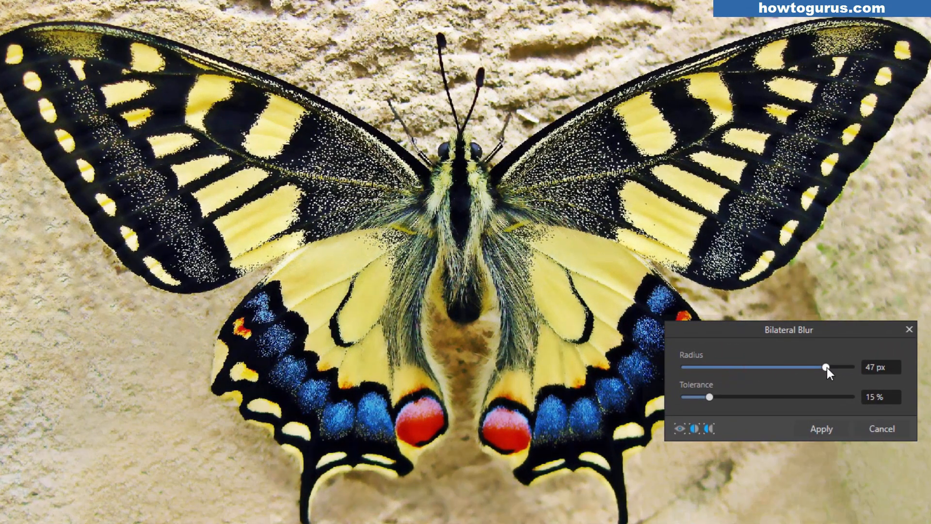
left_click_drag(828, 367, 852, 367)
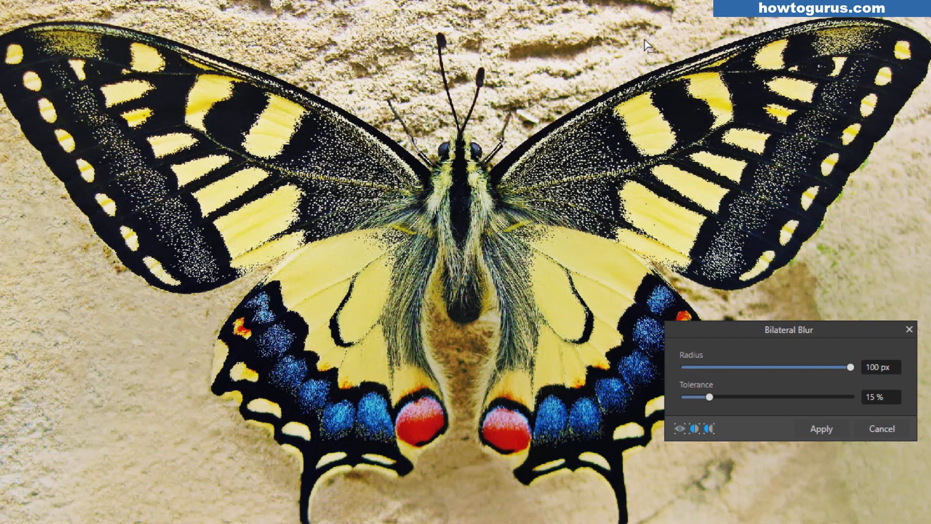
Raise the Bilateral Blur tolerance to 40 %, bring it back to 15 %, then cancel the filter
left_click_drag(711, 397, 753, 398)
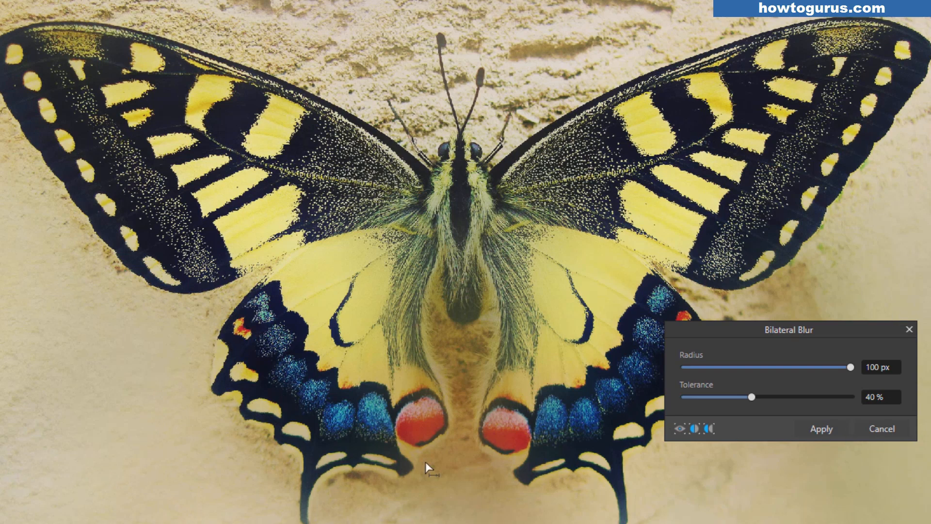
mouse_move(683, 397)
left_mouse_down()
mouse_move(780, 396)
mouse_move(682, 400)
mouse_move(709, 399)
left_mouse_up()
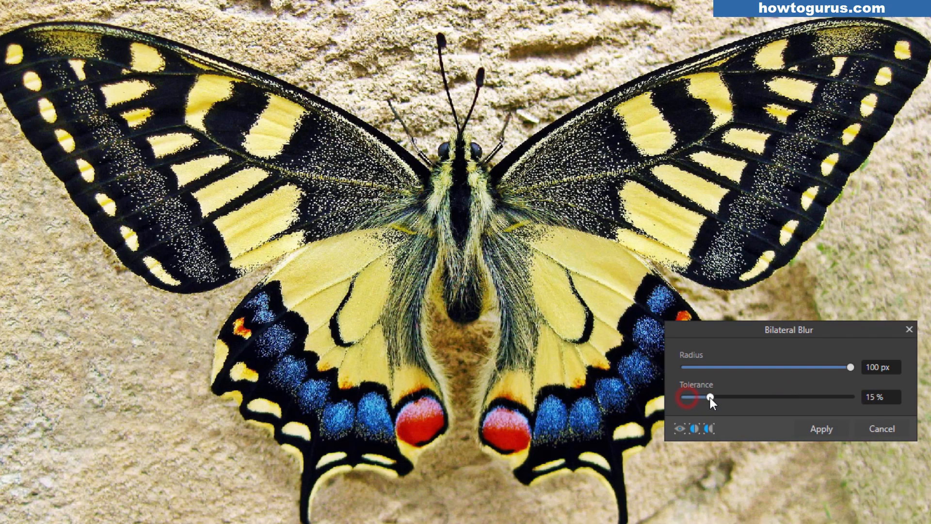
left_click(879, 428)
Preview Median Blur on the photo with an increased radius, then cancel the filter
left_click(228, 8)
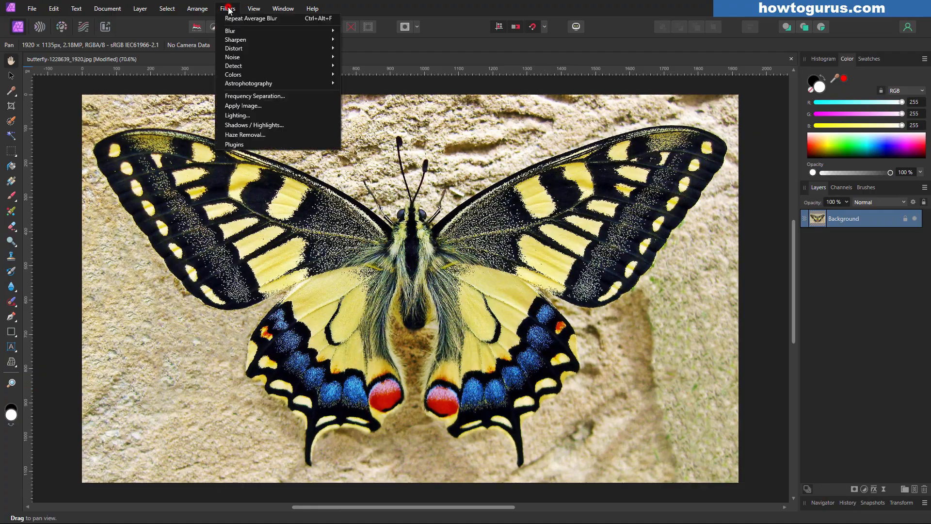
mouse_move(231, 30)
left_click(364, 165)
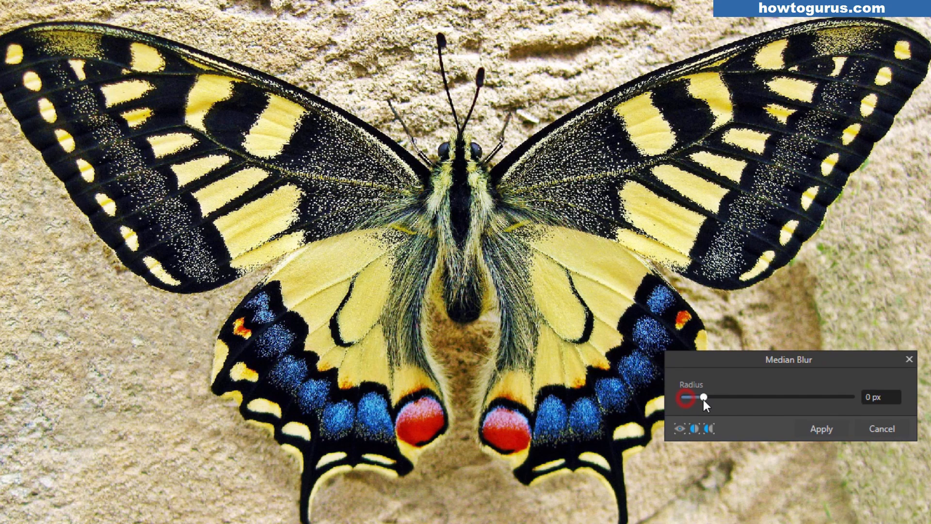
left_click_drag(702, 398, 721, 403)
left_click(881, 428)
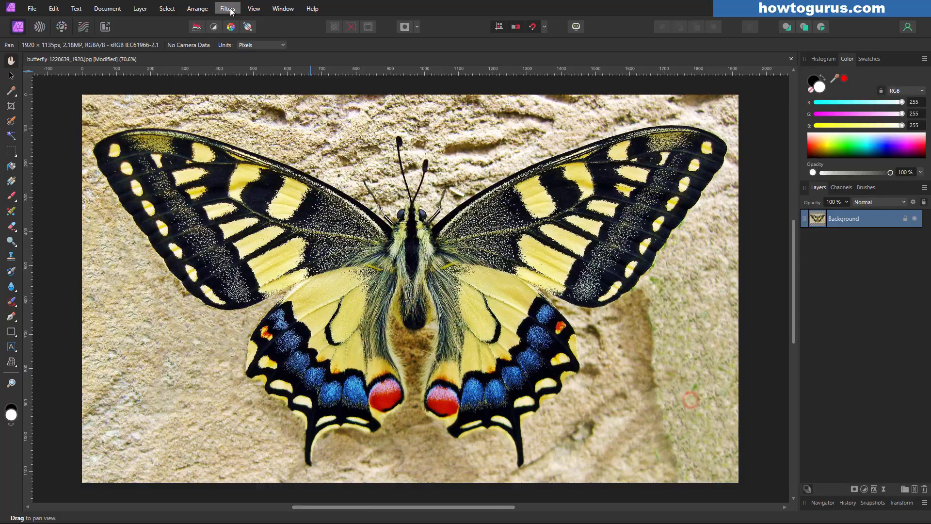
Start a Custom Blur and set the matrix cells on both sides of the centre cell to 1
left_click(228, 9)
mouse_move(233, 31)
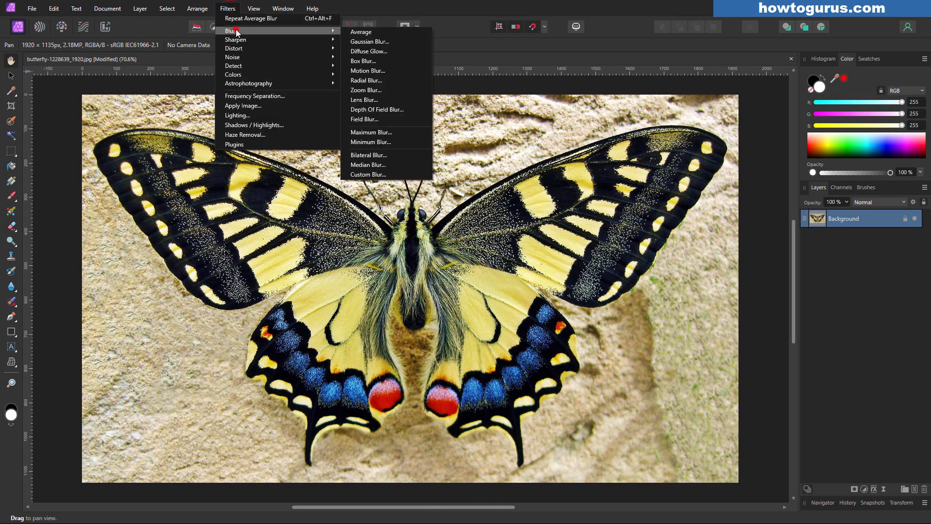
left_click(364, 174)
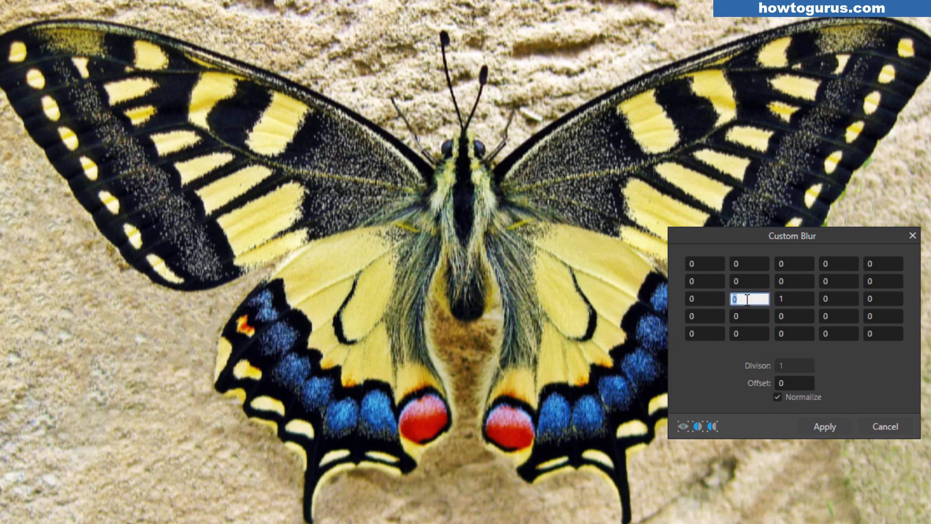
type("1")
left_click(840, 299)
type("1")
Set both outermost cells of the Custom Blur matrix's middle row to 2
left_click(875, 300)
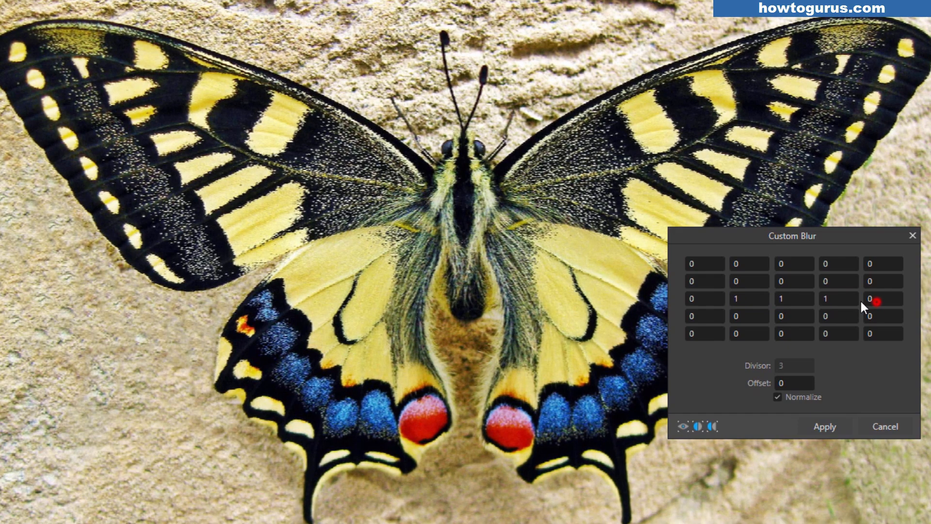
type("2")
left_click(705, 299)
type("2")
Set both outermost cells of the matrix's middle row to 5, preview the effect and close the Custom Blur without applying it
left_click_drag(711, 298, 683, 301)
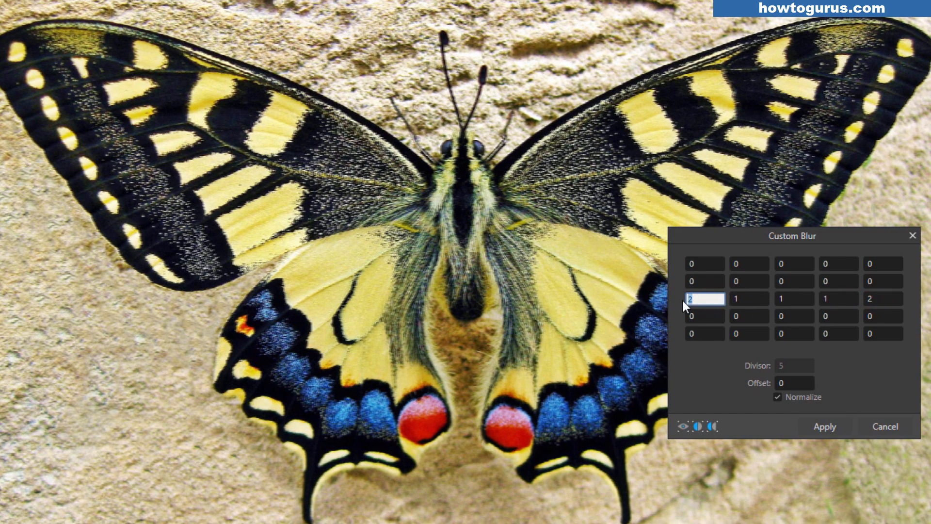
left_click(876, 300)
type("5")
key("shift+Tab")
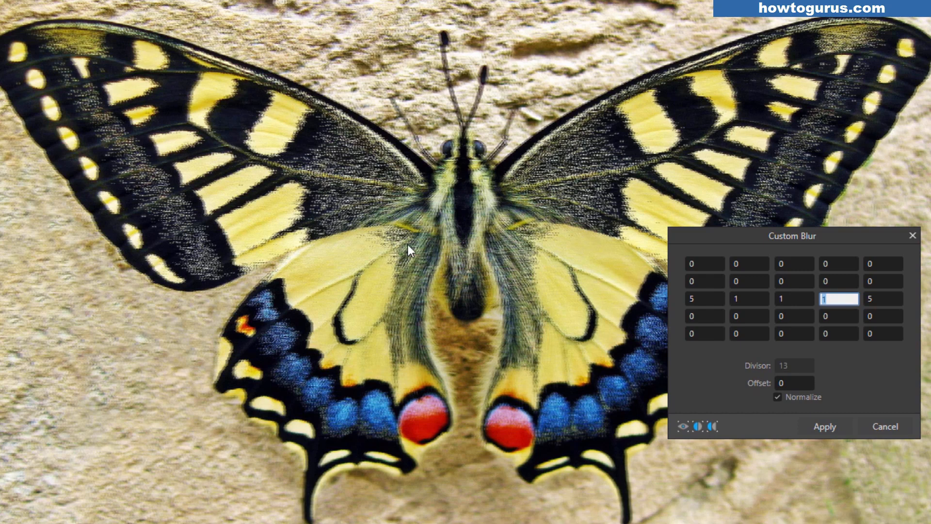
left_click_drag(776, 235, 744, 247)
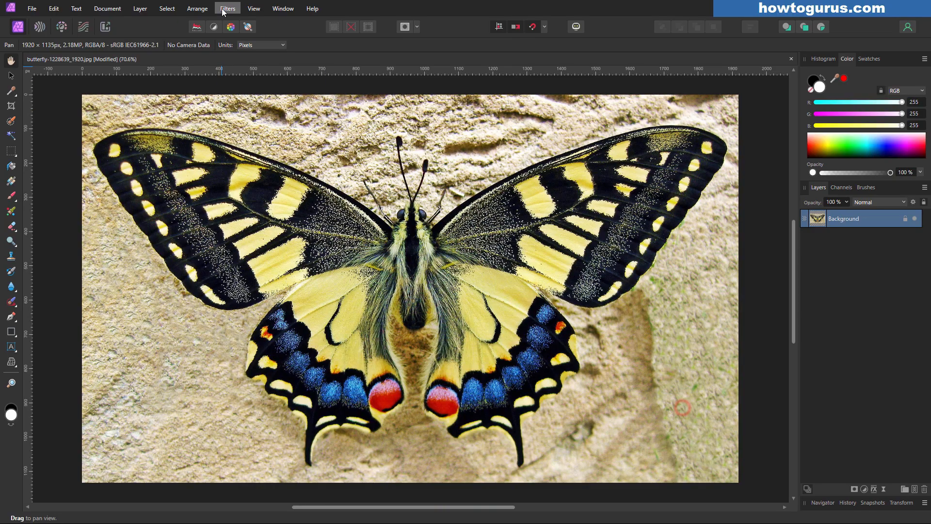
Bring up the list of available blur filters
left_click(228, 8)
mouse_move(236, 31)
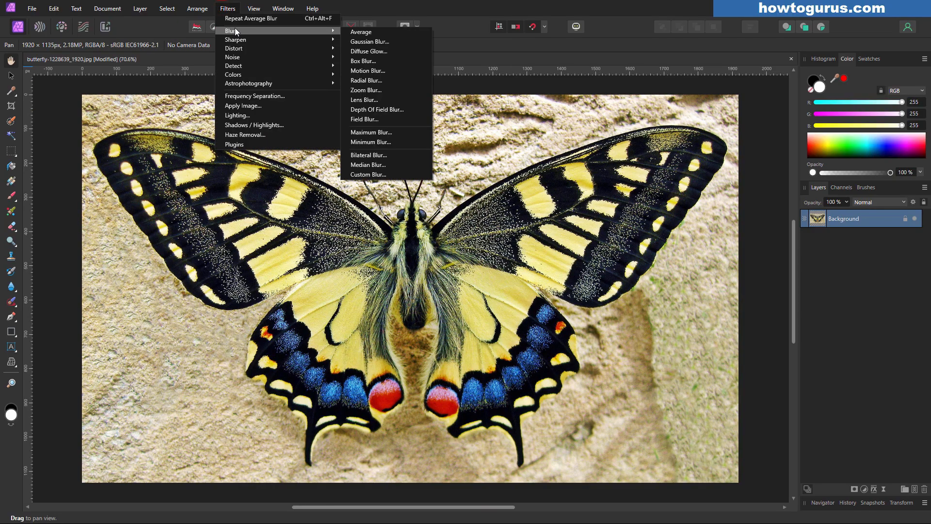